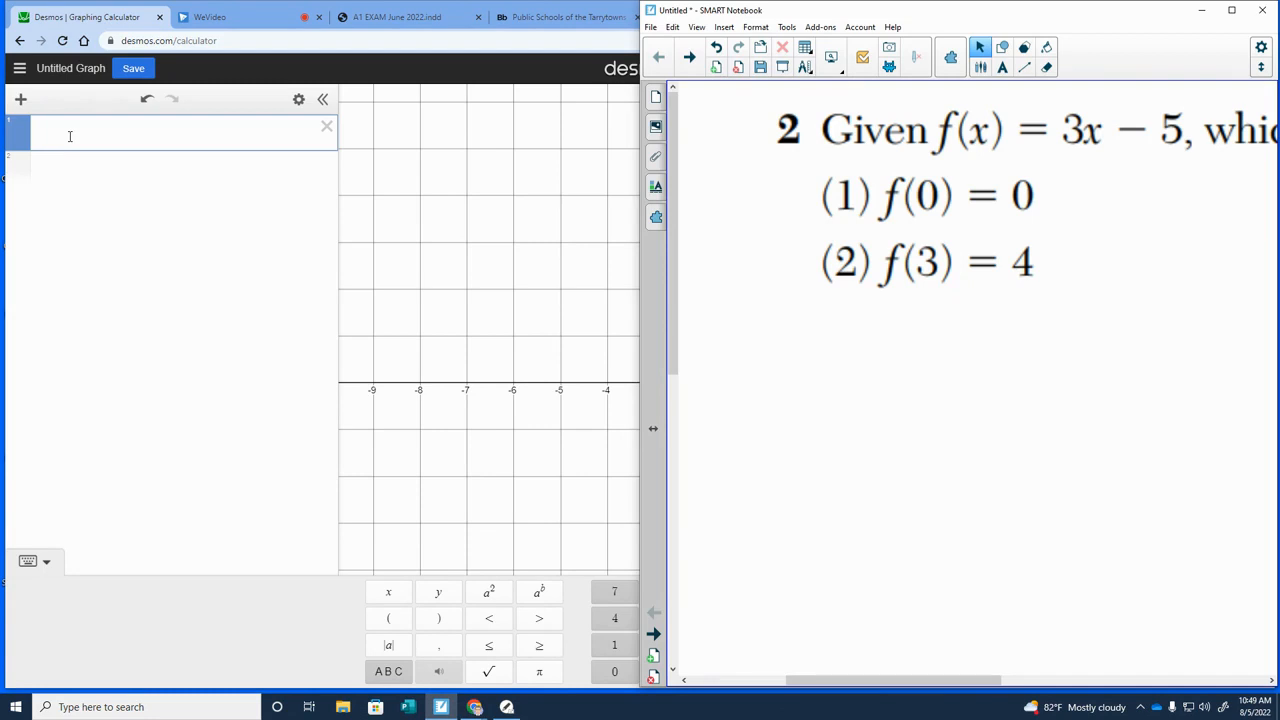
# Enter the function f(x) = 3x − 5 in the first expression line of the Desmos graphing calculator
pyautogui.click(70, 136)
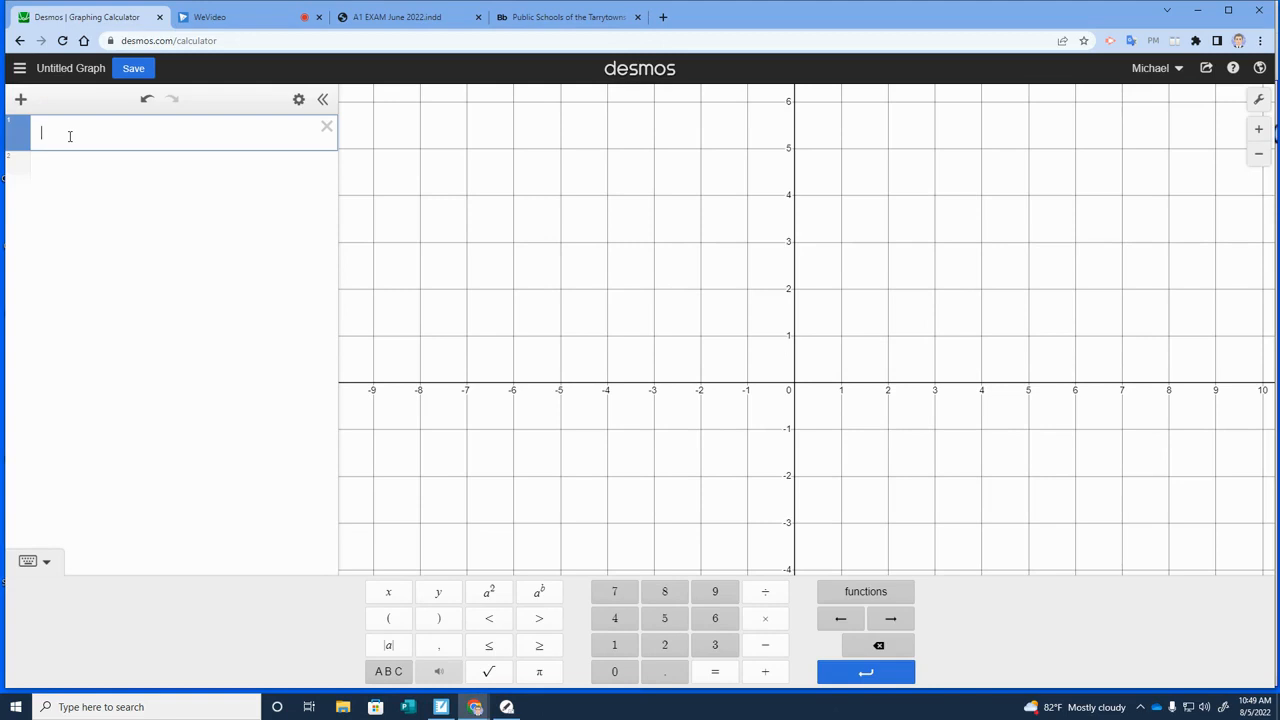
pyautogui.write('f(x')
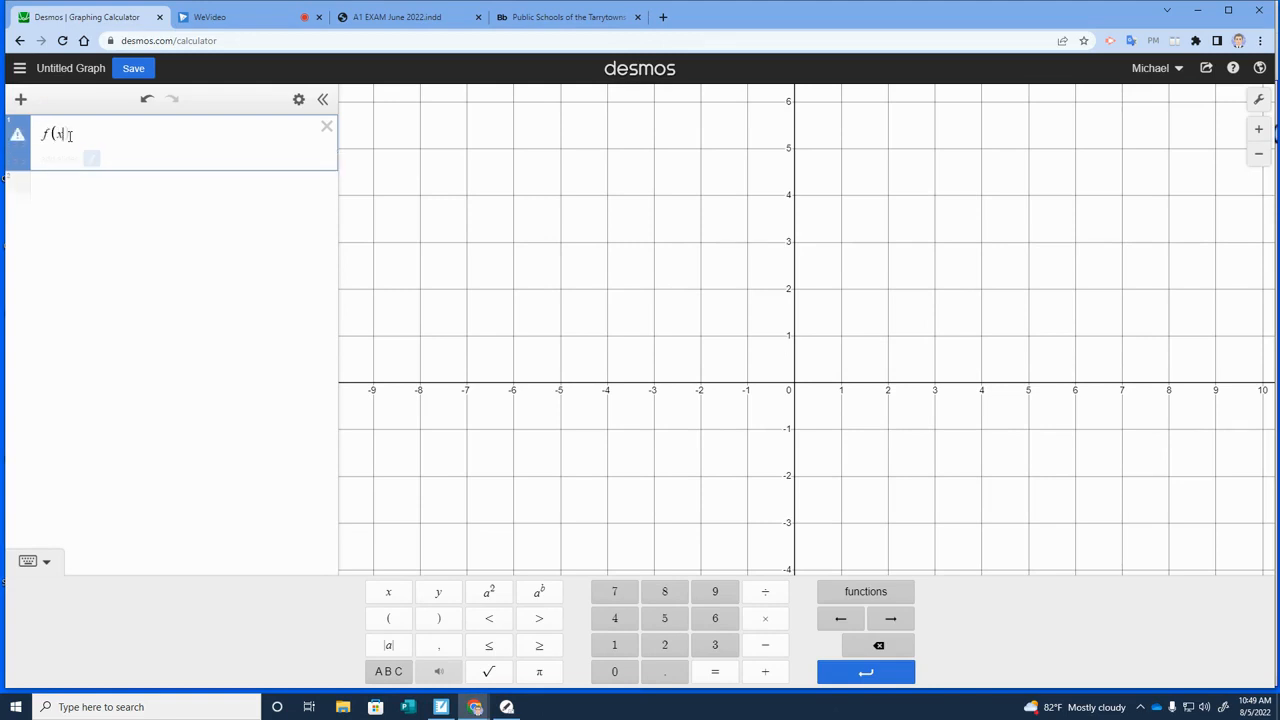
pyautogui.write(')=')
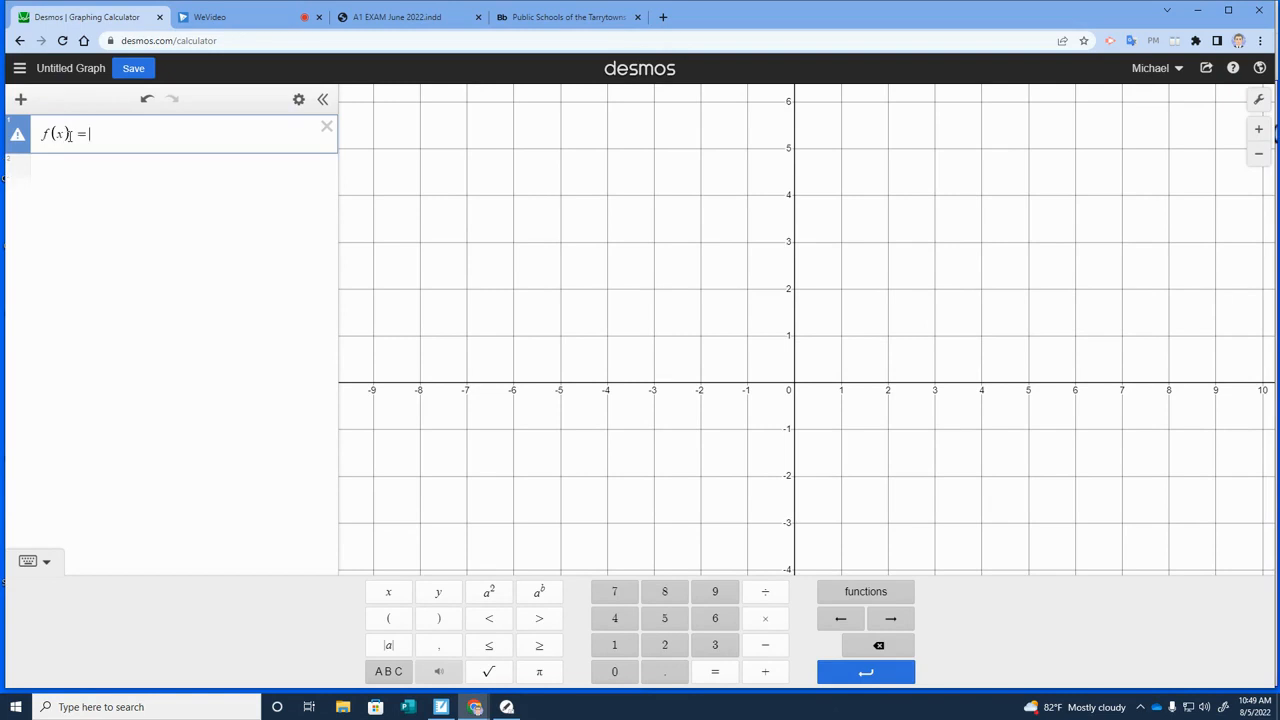
pyautogui.write('3x')
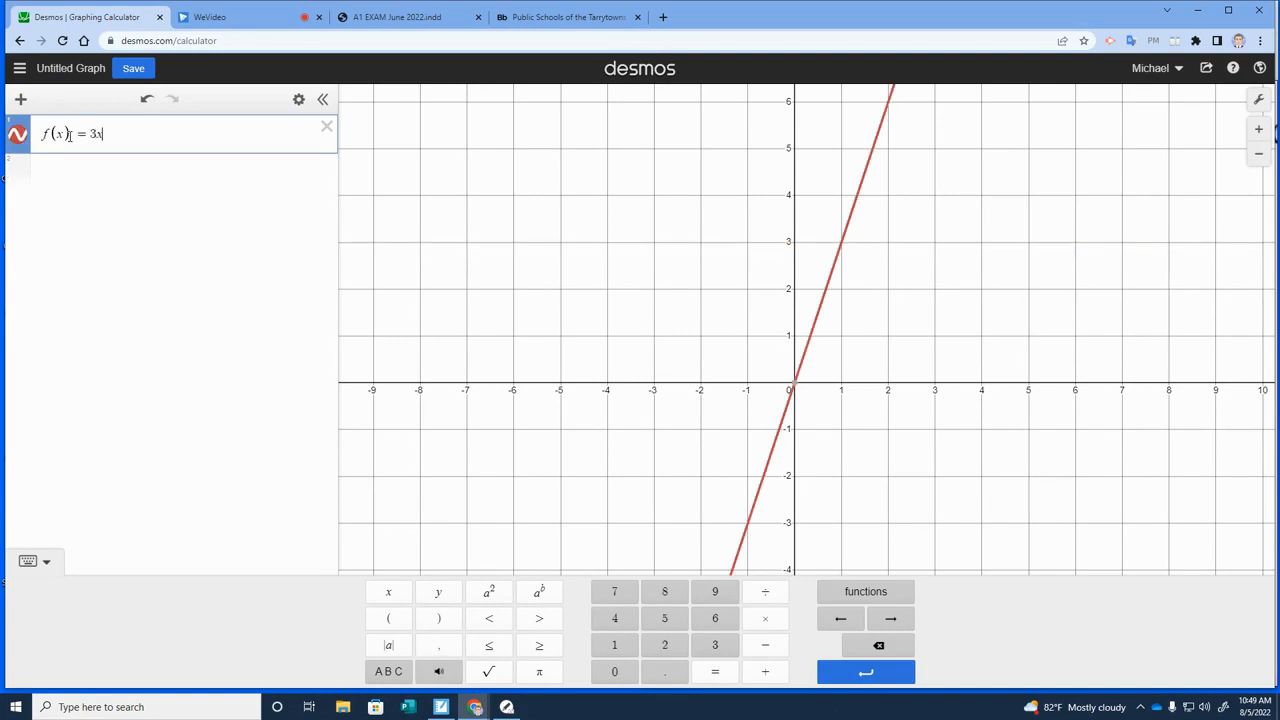
pyautogui.write('-5')
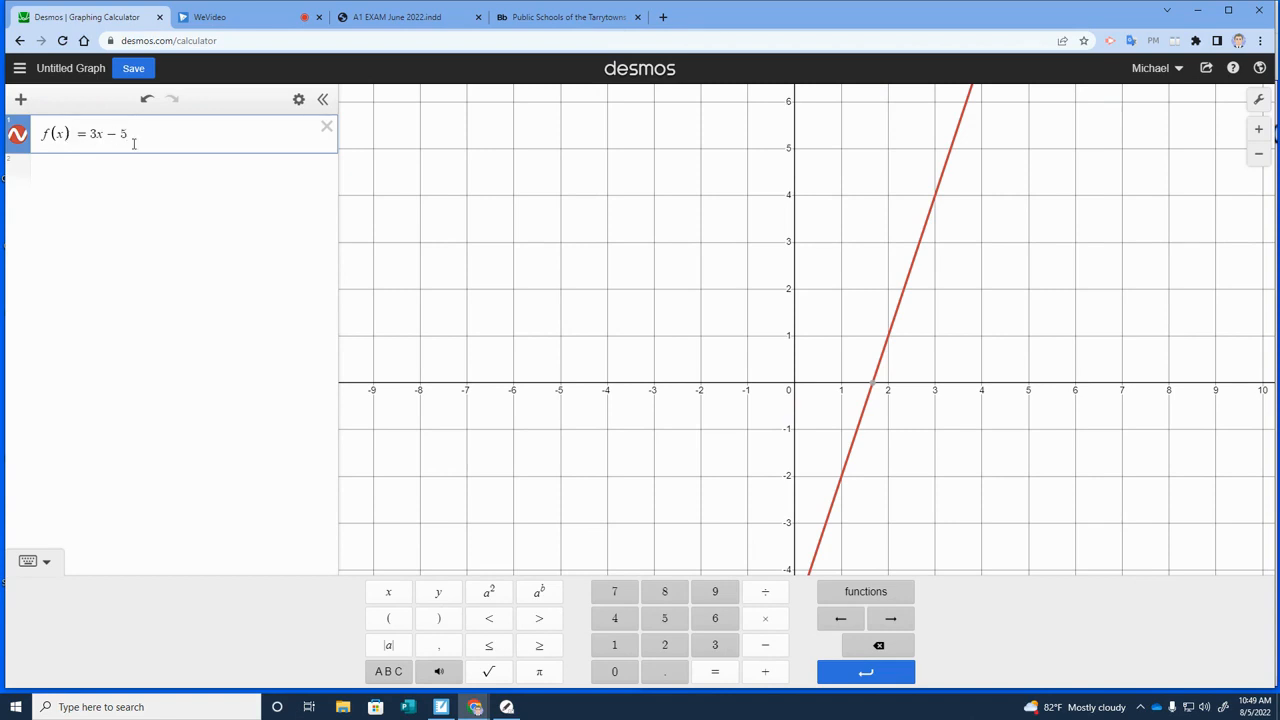
# Convert the function f(x) = 3x − 5 into a table of values
pyautogui.moveTo(714, 404); pyautogui.dragTo(750, 231)
pyautogui.moveTo(731, 276); pyautogui.dragTo(736, 360)
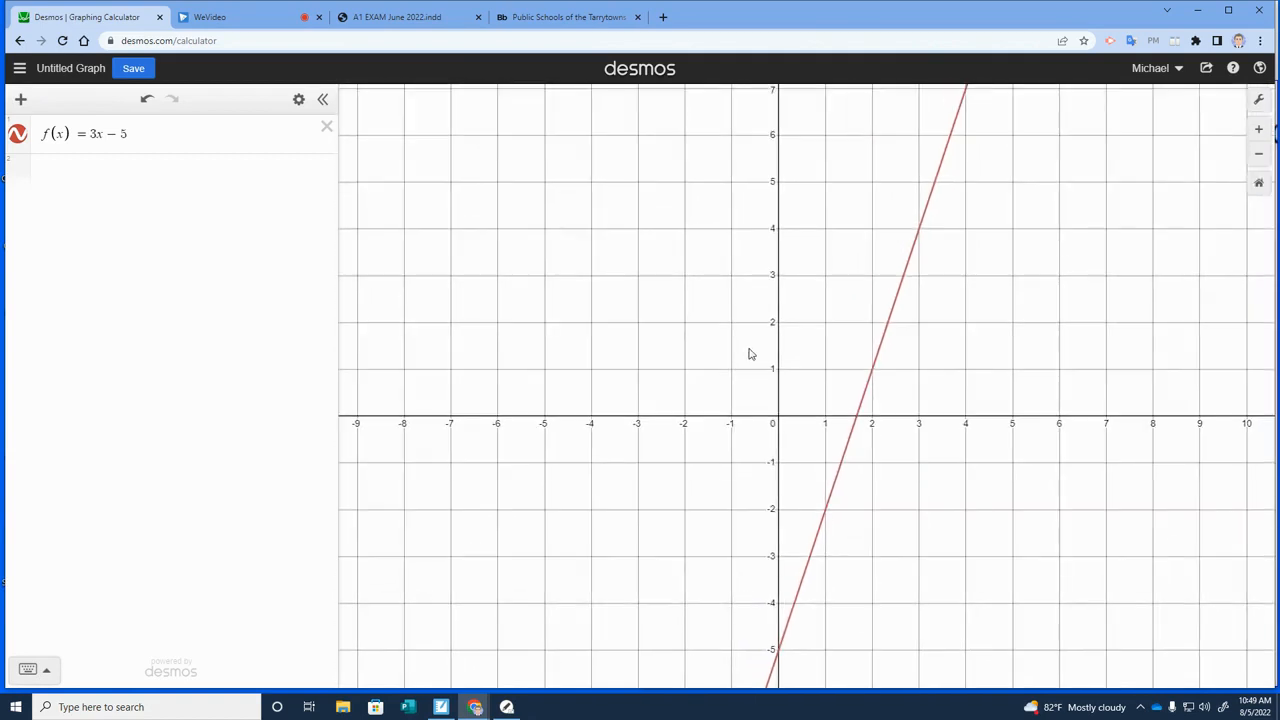
pyautogui.moveTo(502, 280); pyautogui.dragTo(597, 247)
pyautogui.moveTo(715, 337); pyautogui.dragTo(674, 309)
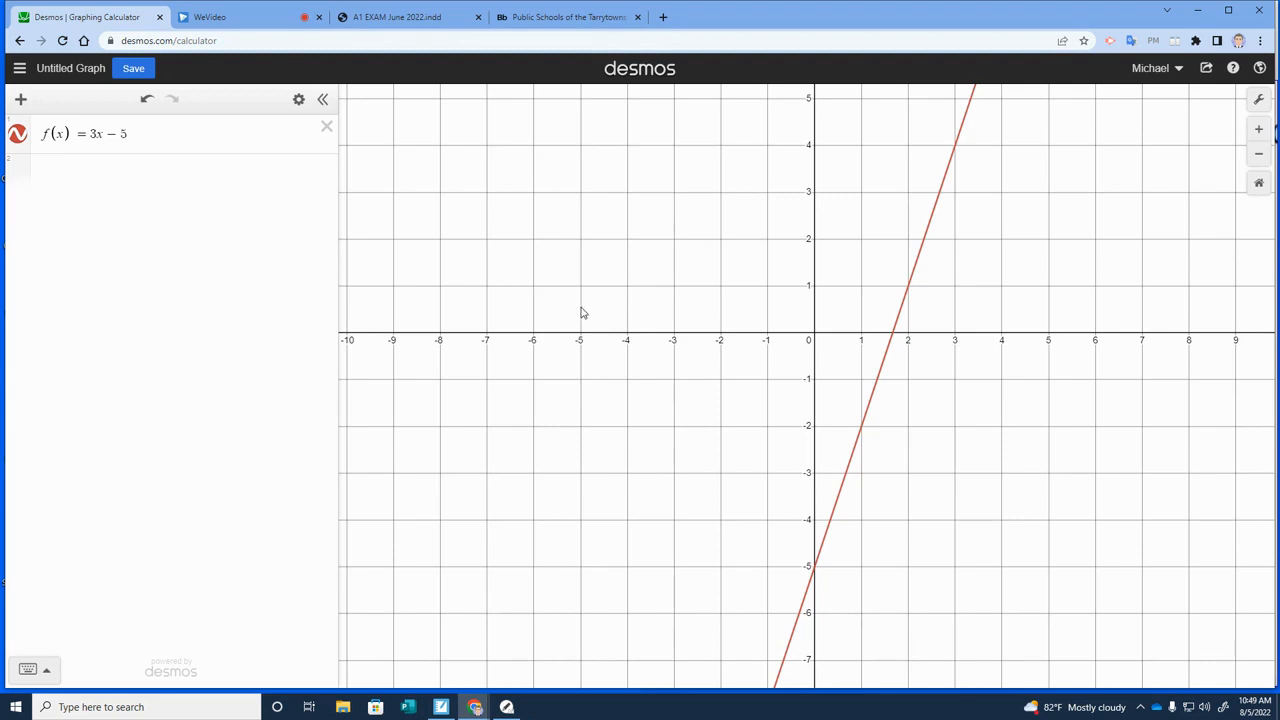
pyautogui.click(196, 130)
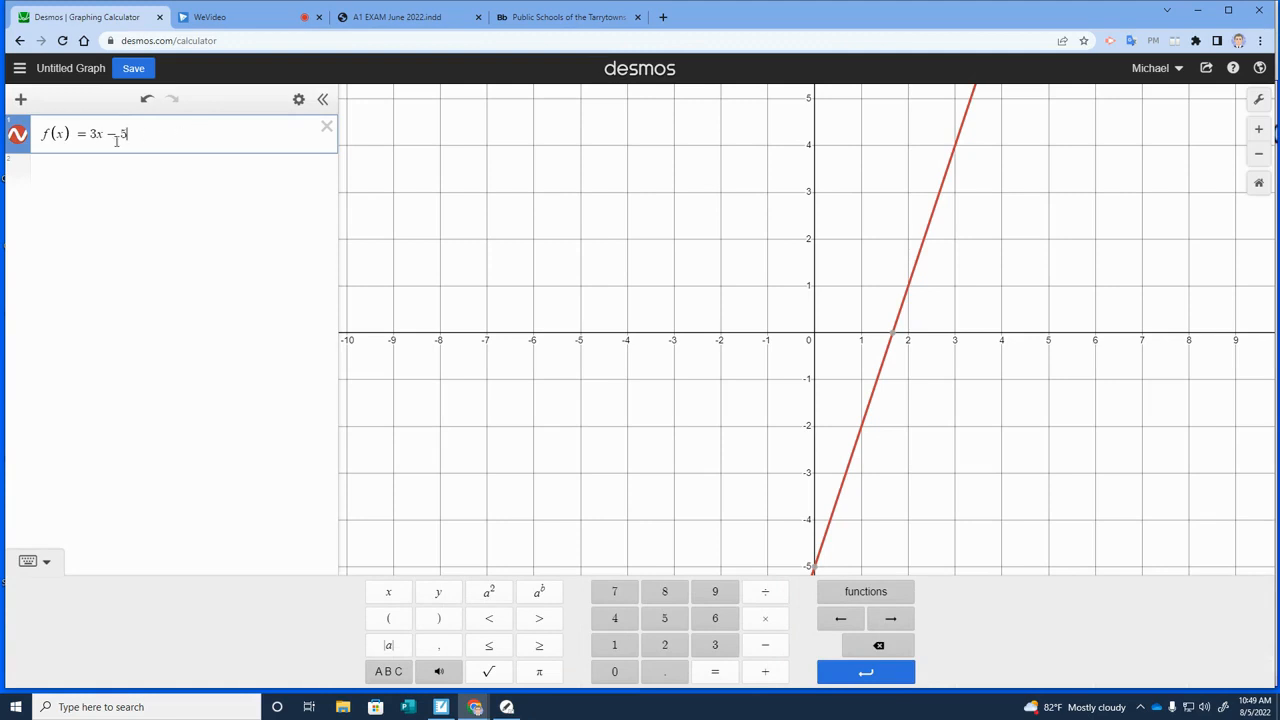
pyautogui.click(300, 106)
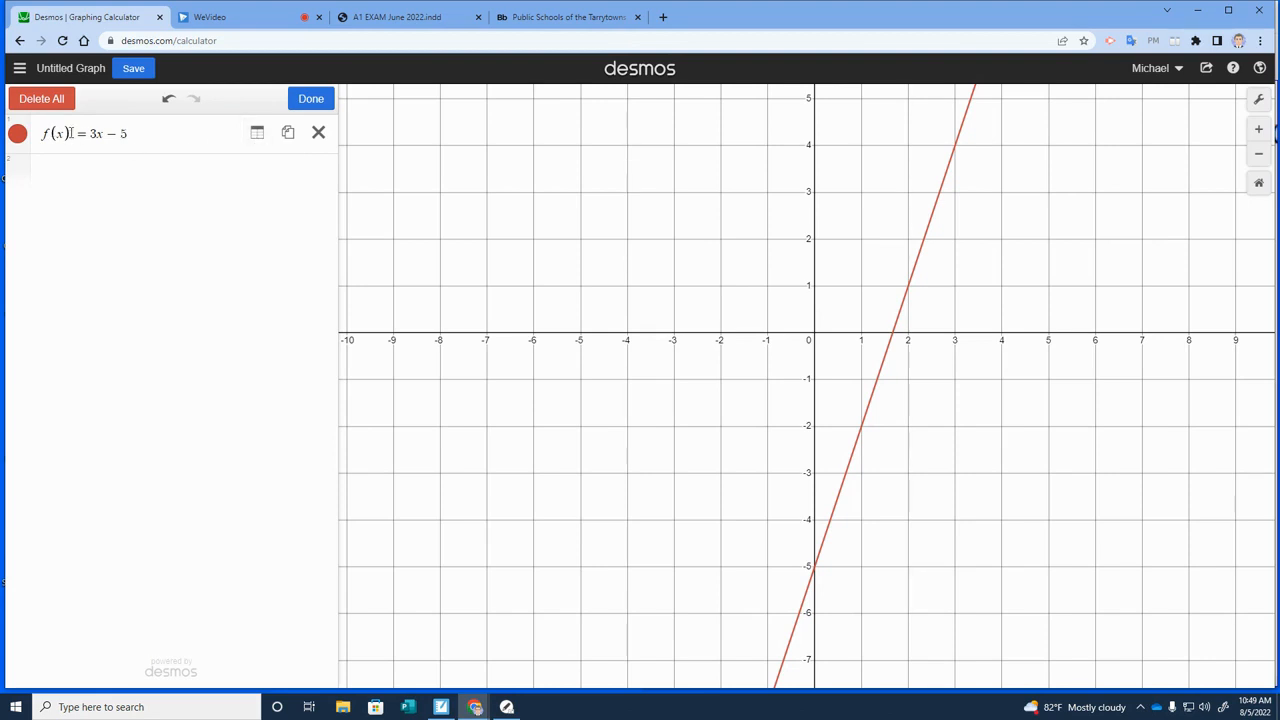
pyautogui.click(257, 135)
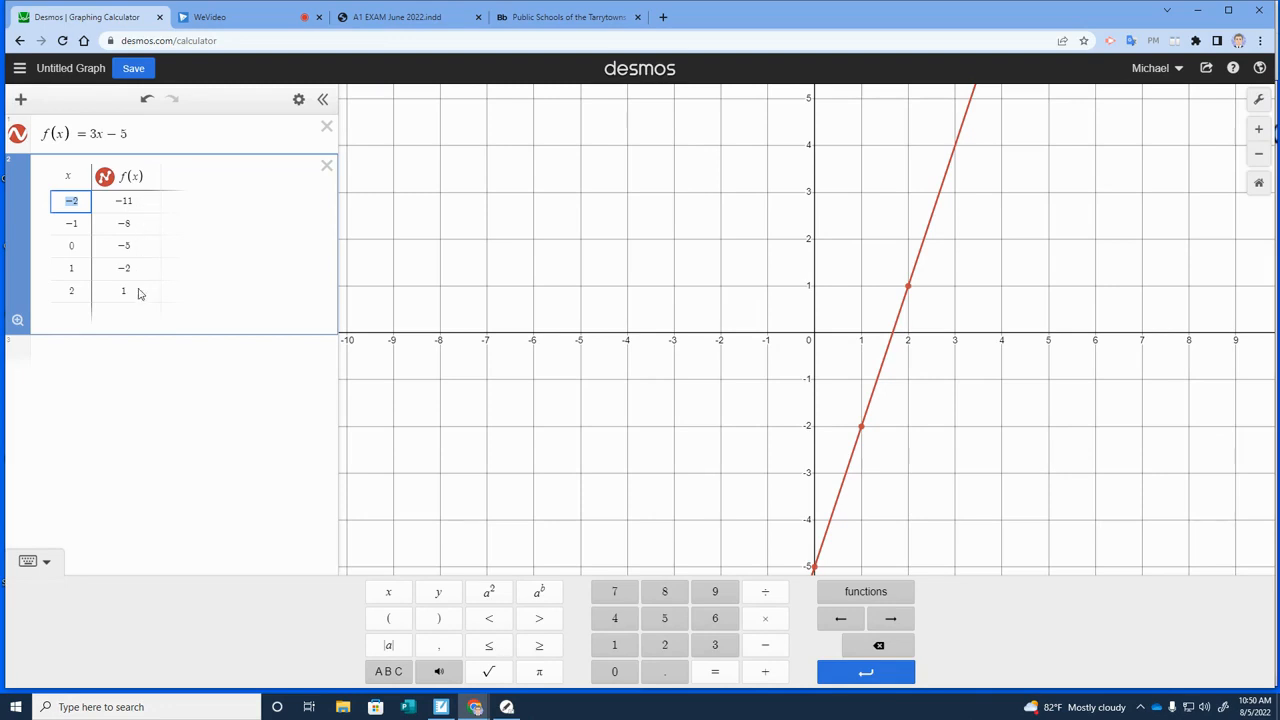
# Switch to SMART Notebook and cross out choice (1) f(0) = 0 with the thick red pen
pyautogui.click(445, 710)
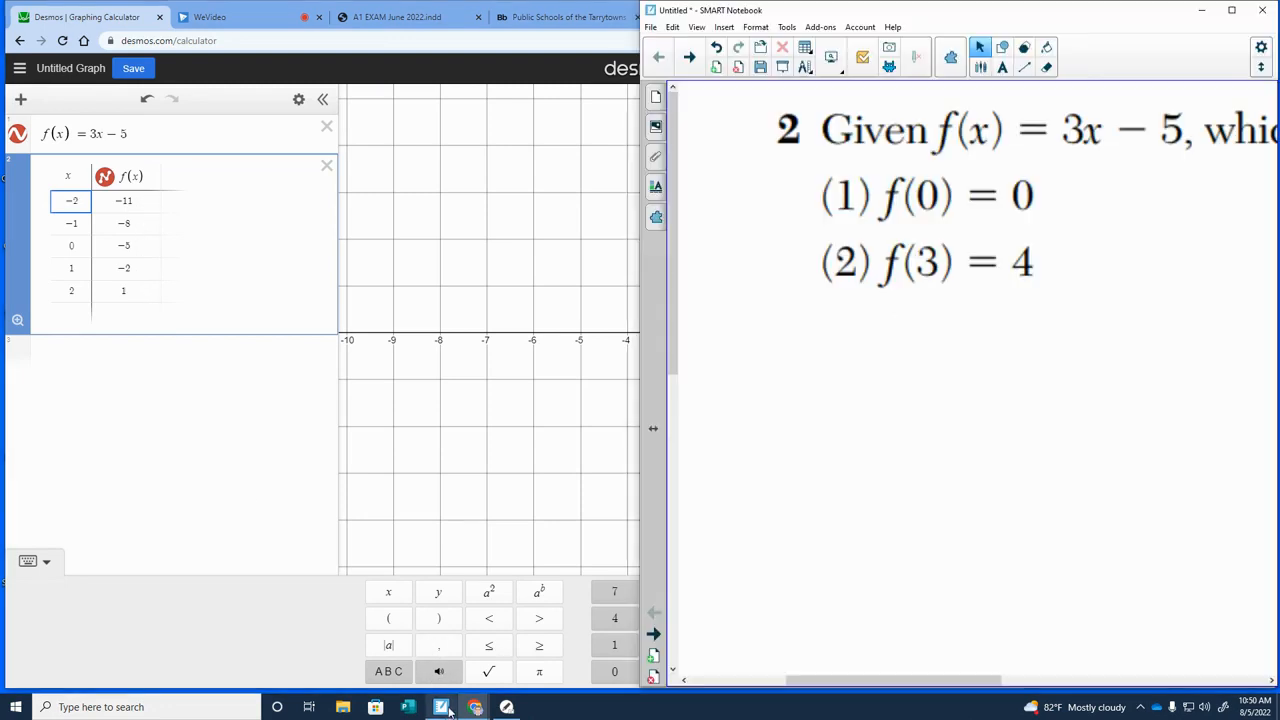
pyautogui.moveTo(1121, 17); pyautogui.dragTo(1041, 22)
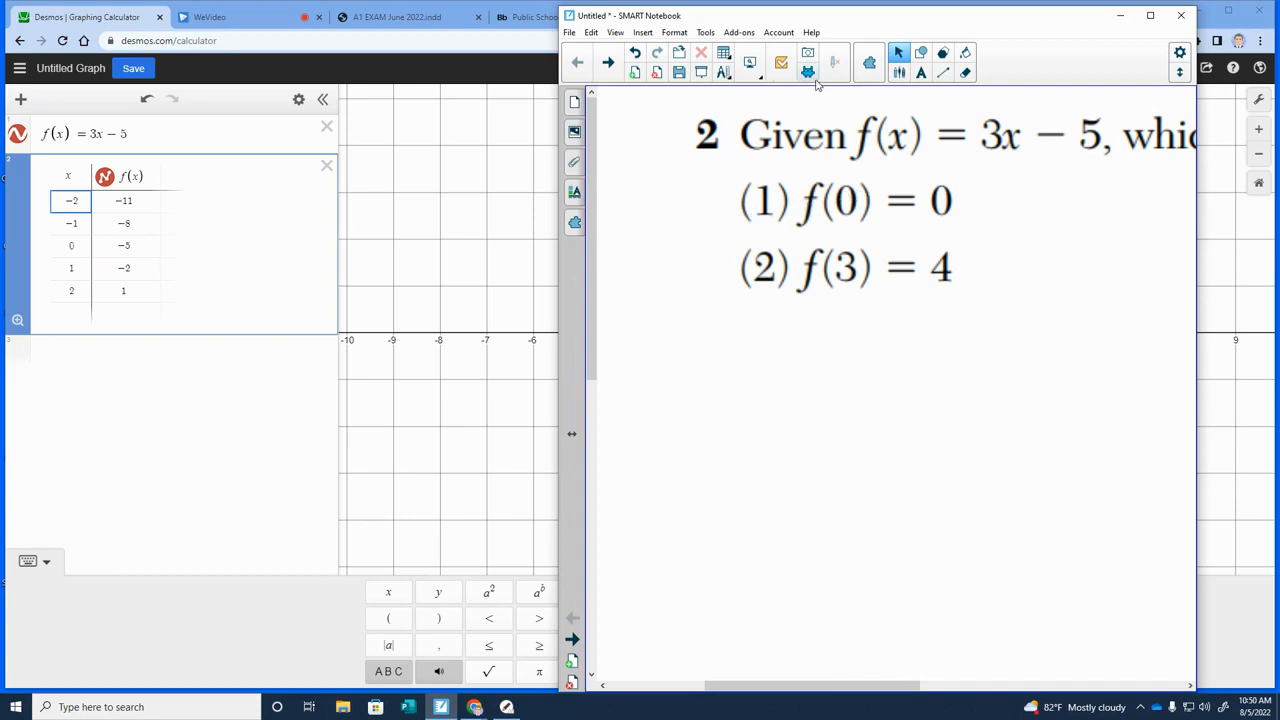
pyautogui.click(903, 77)
pyautogui.click(1043, 52)
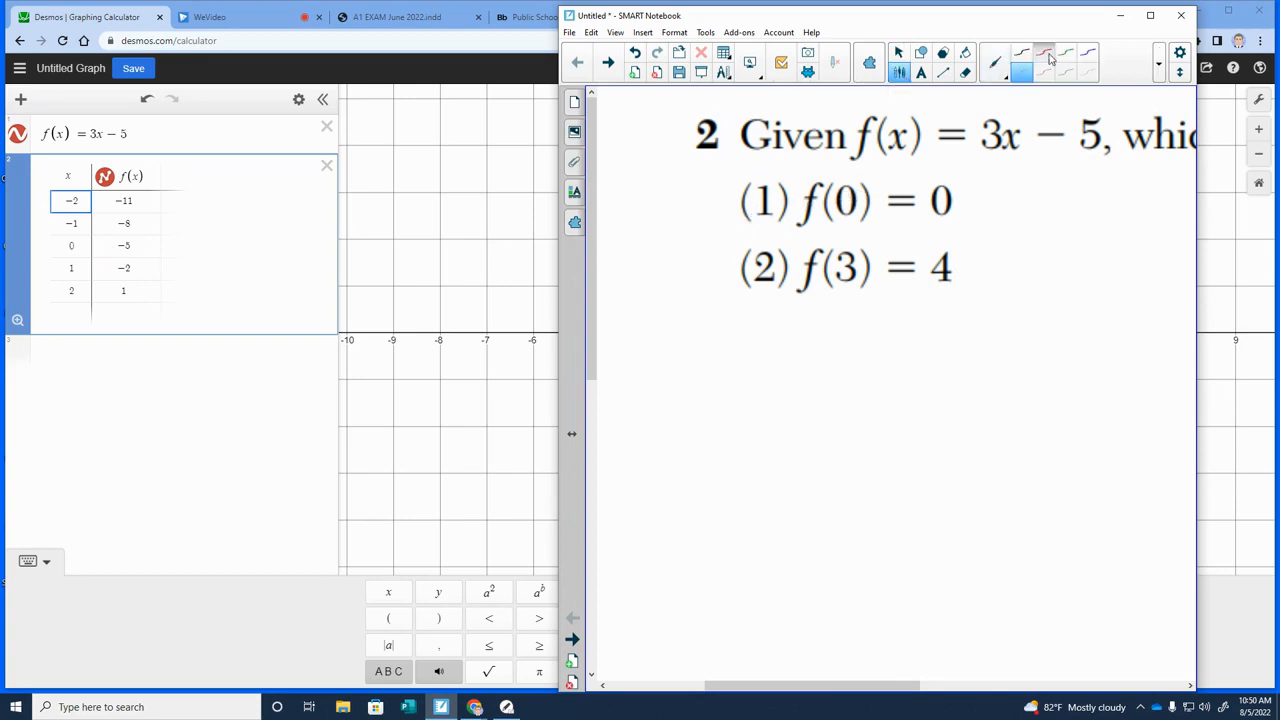
pyautogui.moveTo(737, 203); pyautogui.dragTo(962, 199)
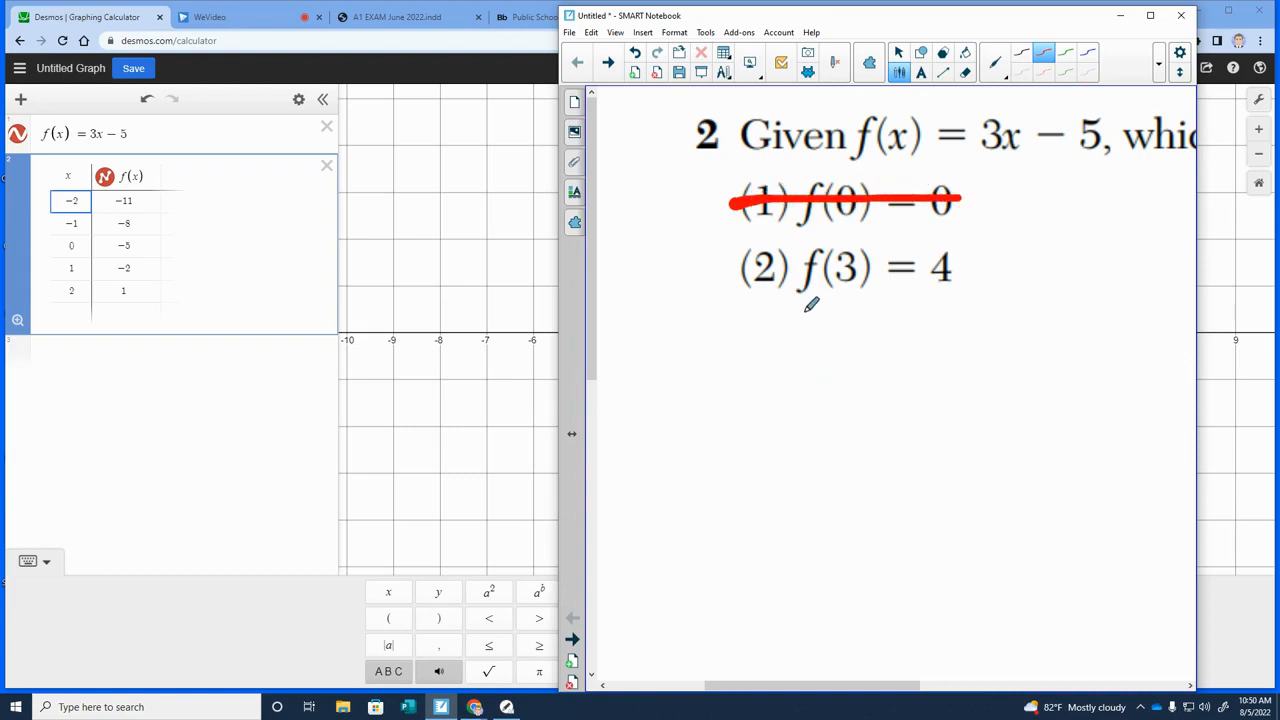
# With the black pen, write an x below the 3 in choice (2) and draw a small arrow above the x in f(x)
pyautogui.click(1021, 72)
pyautogui.moveTo(834, 296)
pyautogui.mouseDown()
pyautogui.moveTo(852, 309)
pyautogui.moveTo(836, 317)
pyautogui.mouseUp()
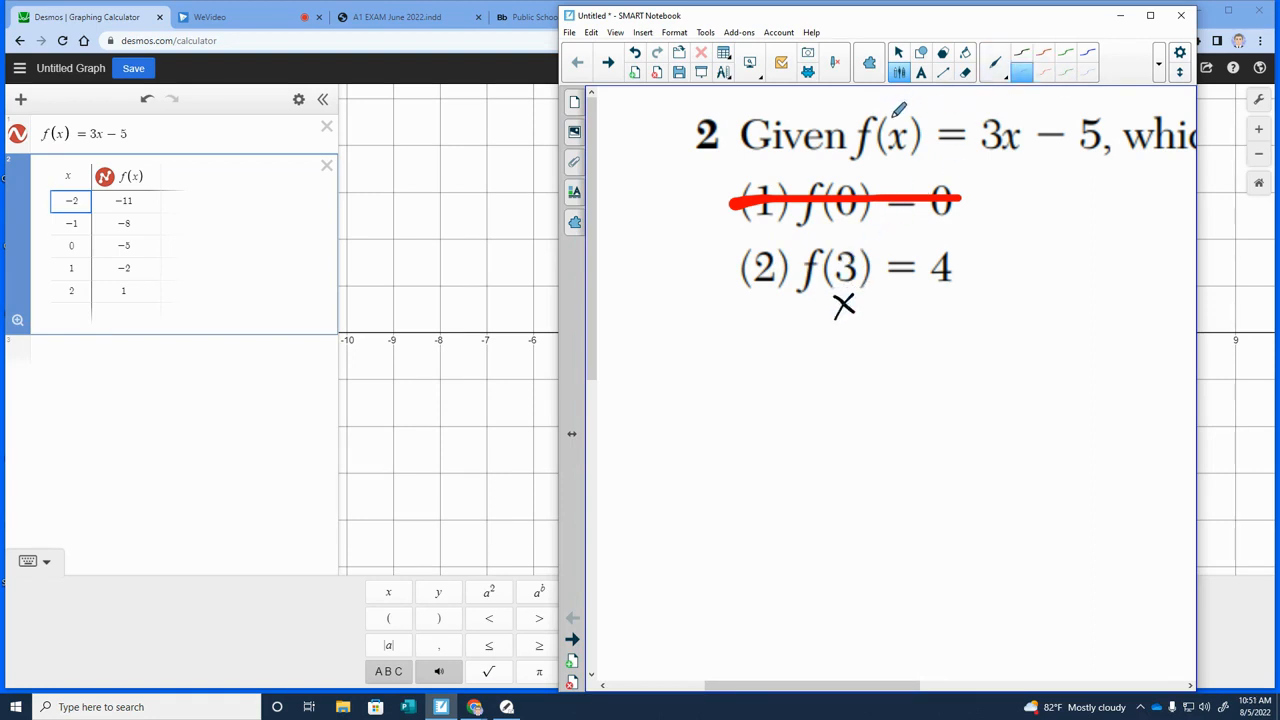
pyautogui.moveTo(899, 98); pyautogui.dragTo(899, 113)
# Add x = 3 to the Desmos table, and circle choice (2) f(3) = 4 in thin red in SMART Notebook
pyautogui.click(70, 310)
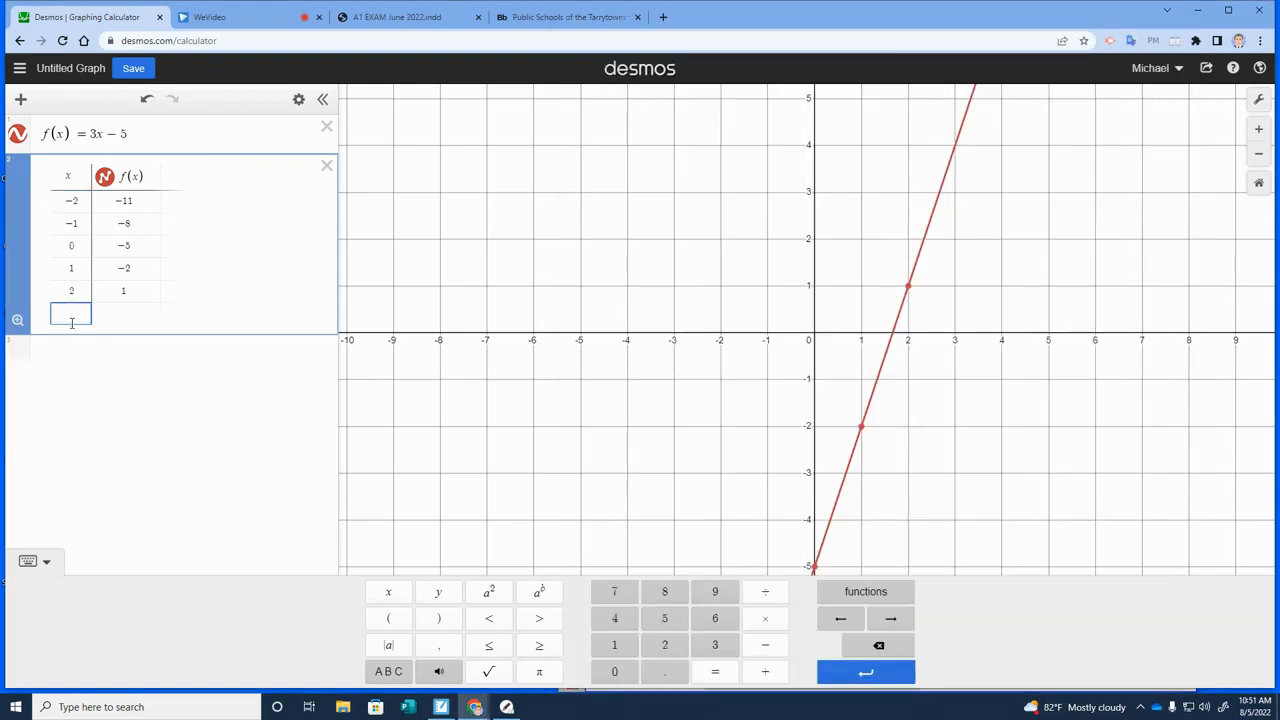
pyautogui.write('3')
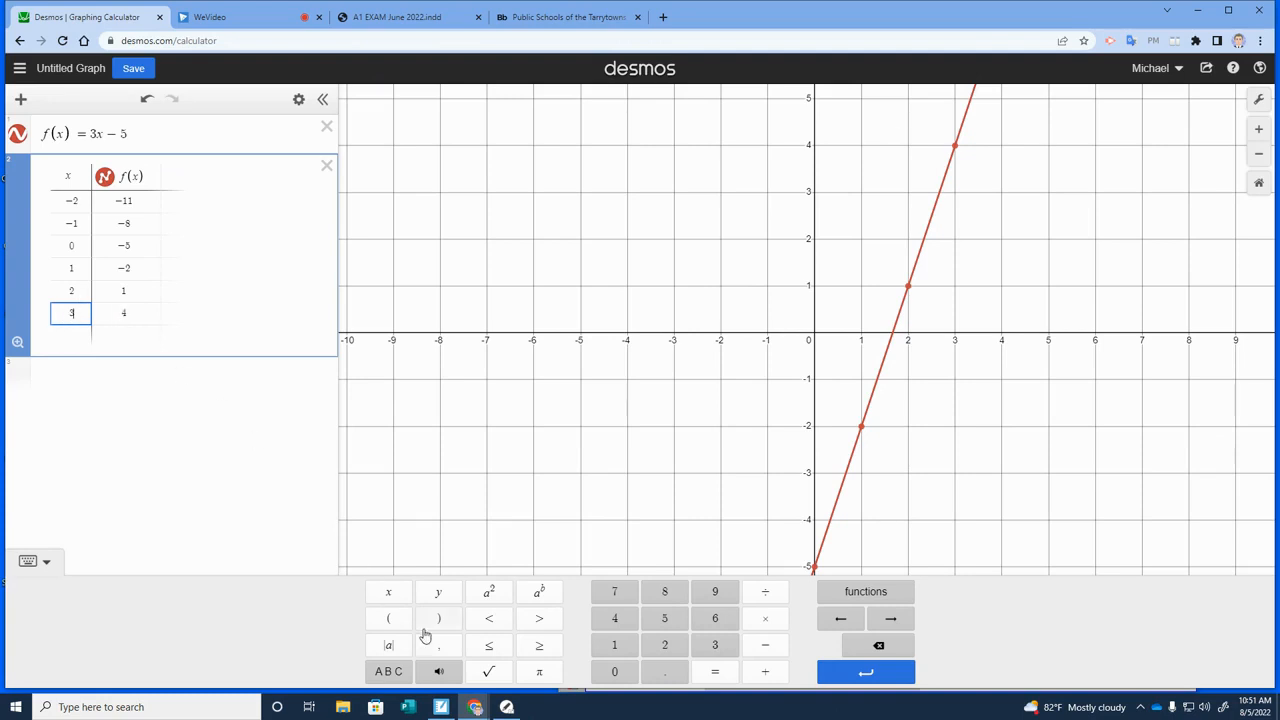
pyautogui.click(443, 708)
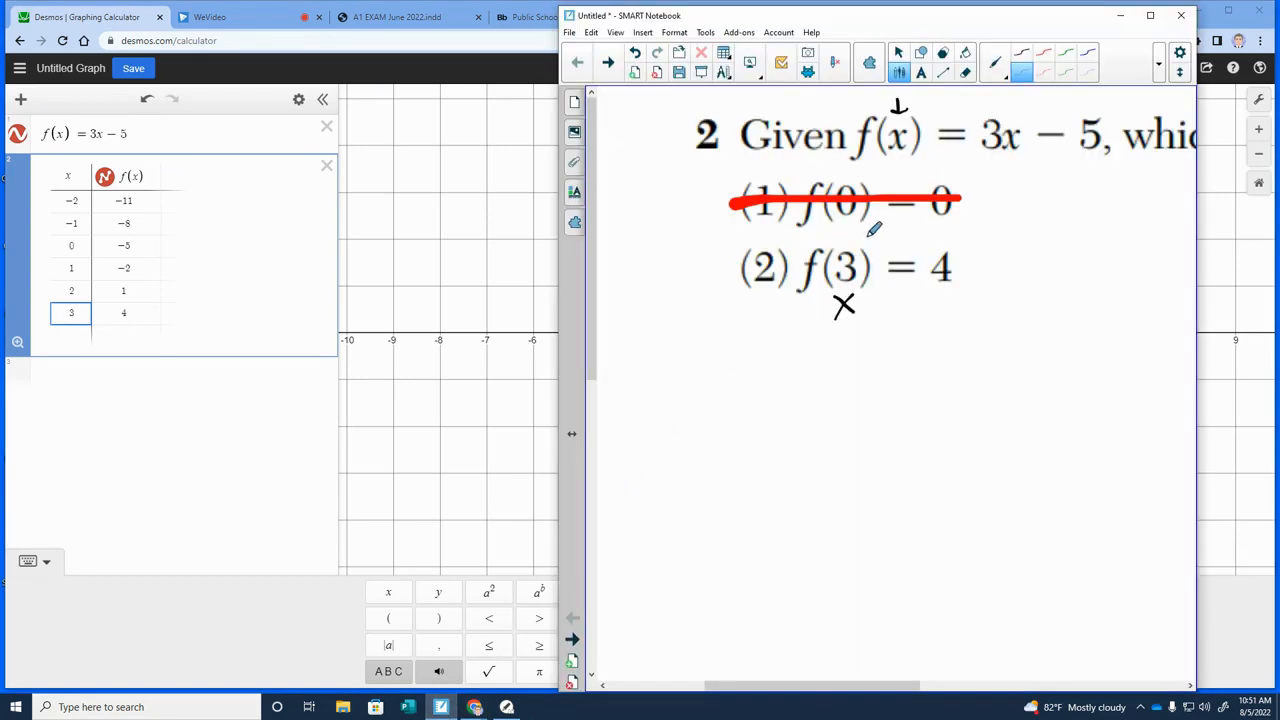
pyautogui.click(1046, 75)
pyautogui.moveTo(770, 231)
pyautogui.mouseDown()
pyautogui.moveTo(917, 228)
pyautogui.moveTo(983, 262)
pyautogui.moveTo(950, 325)
pyautogui.moveTo(818, 334)
pyautogui.moveTo(730, 272)
pyautogui.moveTo(758, 236)
pyautogui.mouseUp()
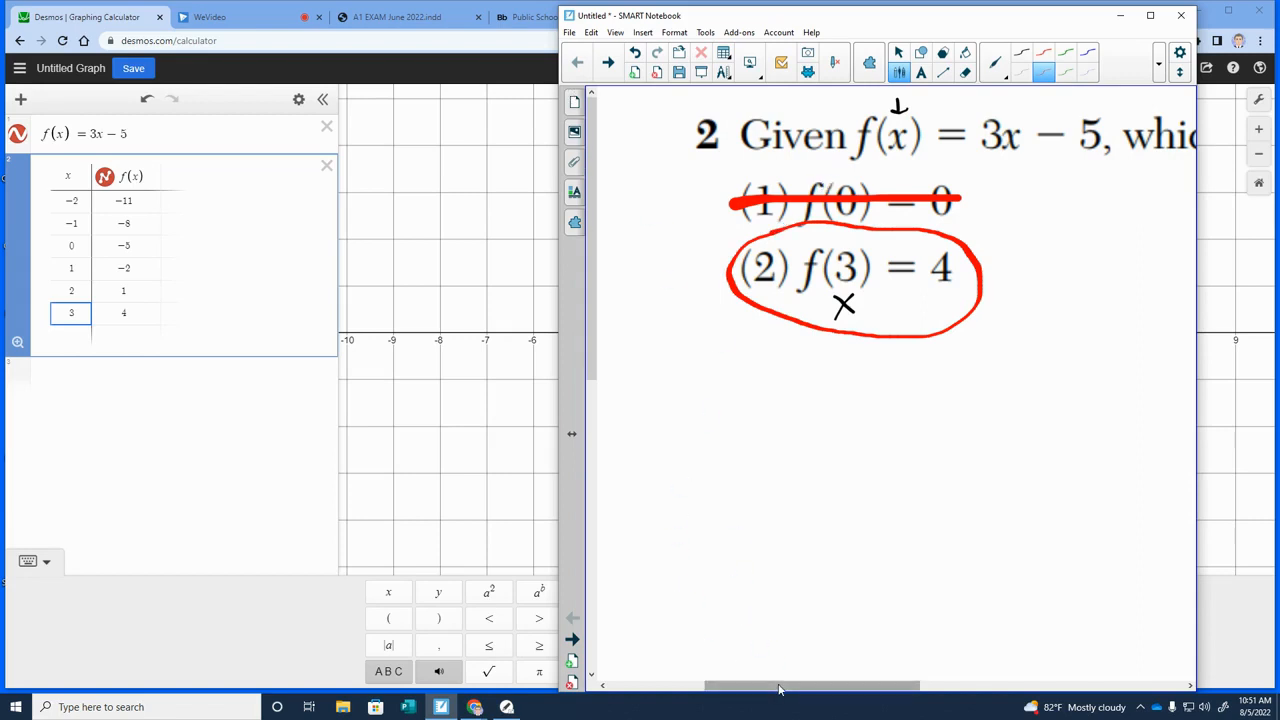
# Bring choices (3) and (4) into view and add x = 4 and x = 5 to the Desmos table
pyautogui.moveTo(779, 689)
pyautogui.mouseDown()
pyautogui.moveTo(972, 684)
pyautogui.moveTo(893, 700)
pyautogui.moveTo(973, 684)
pyautogui.mouseUp()
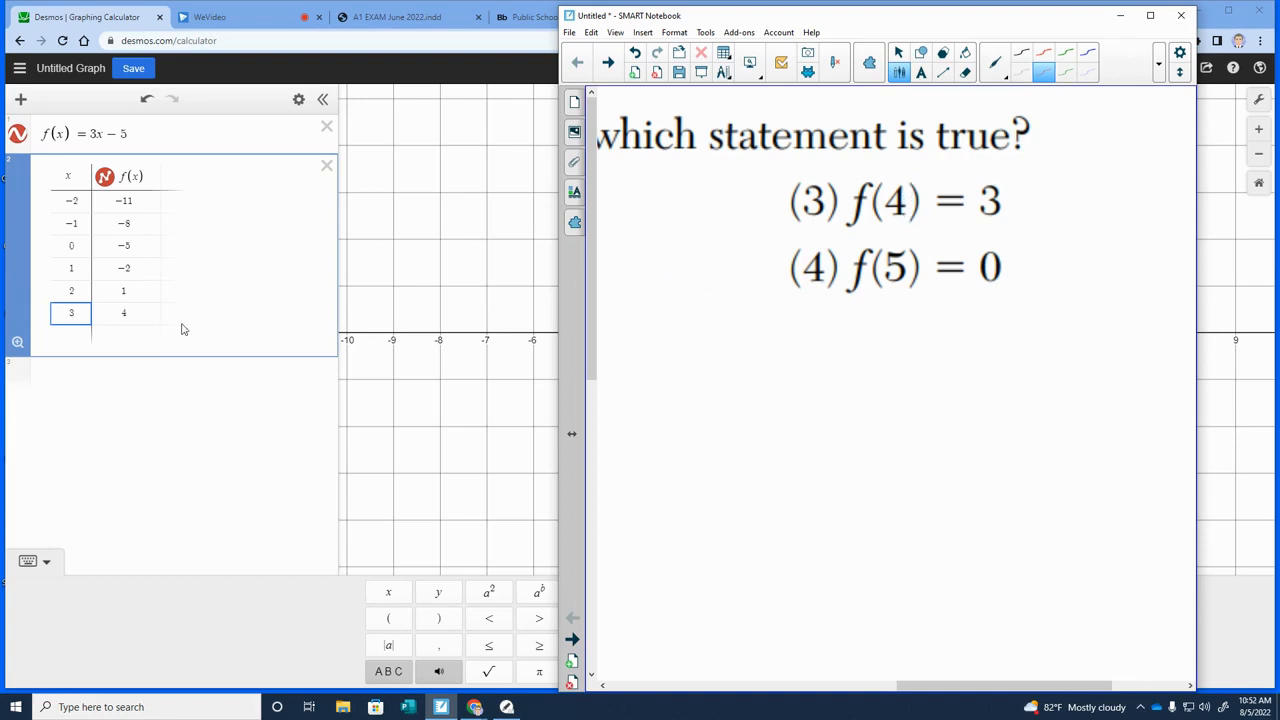
pyautogui.click(73, 336)
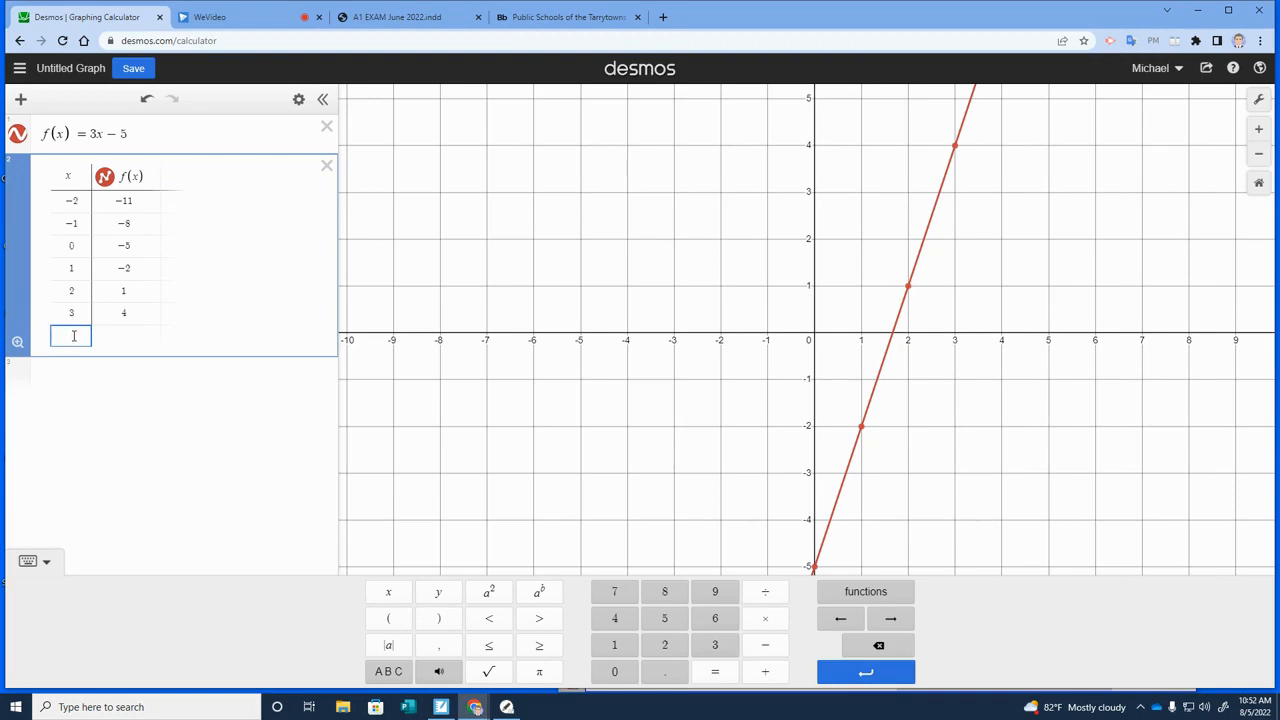
pyautogui.write('4')
pyautogui.click(82, 360)
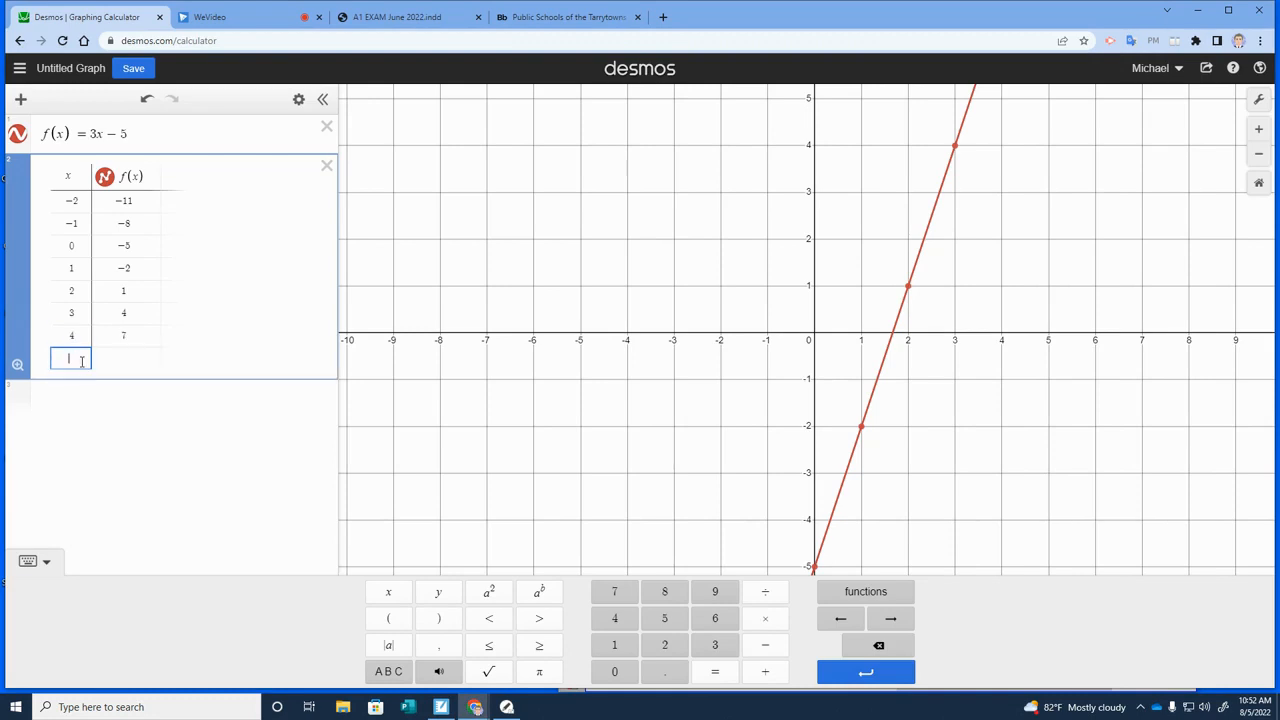
pyautogui.write('5')
# Cross out choices (3) f(4) = 3 and (4) f(5) = 0 in red in SMART Notebook and maximize its window
pyautogui.click(441, 707)
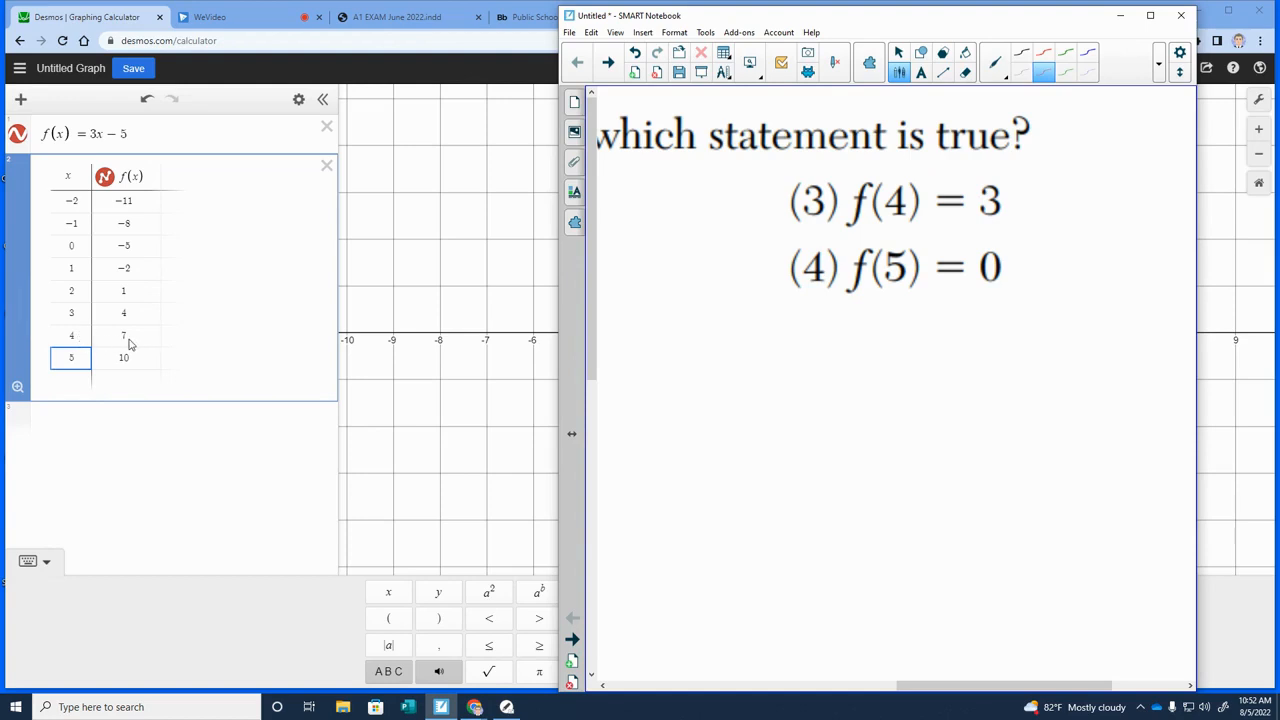
pyautogui.moveTo(785, 206); pyautogui.dragTo(1002, 200)
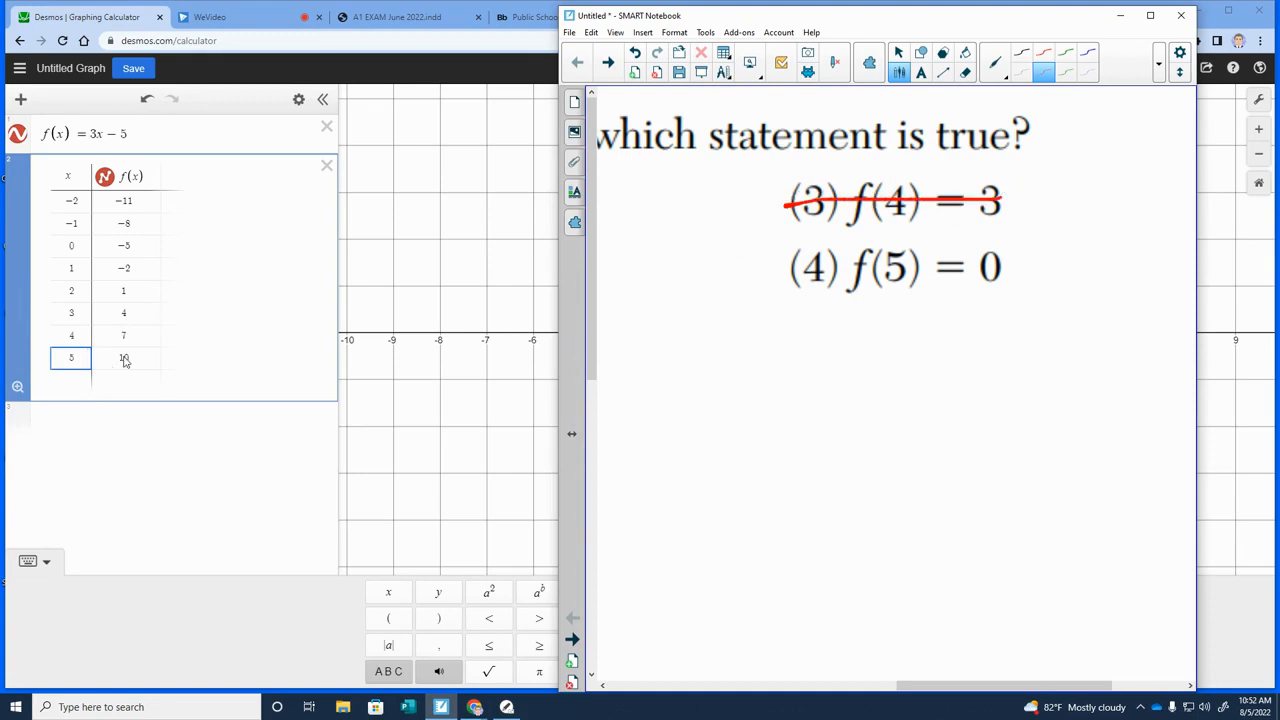
pyautogui.moveTo(800, 273); pyautogui.dragTo(1000, 250)
pyautogui.click(1150, 15)
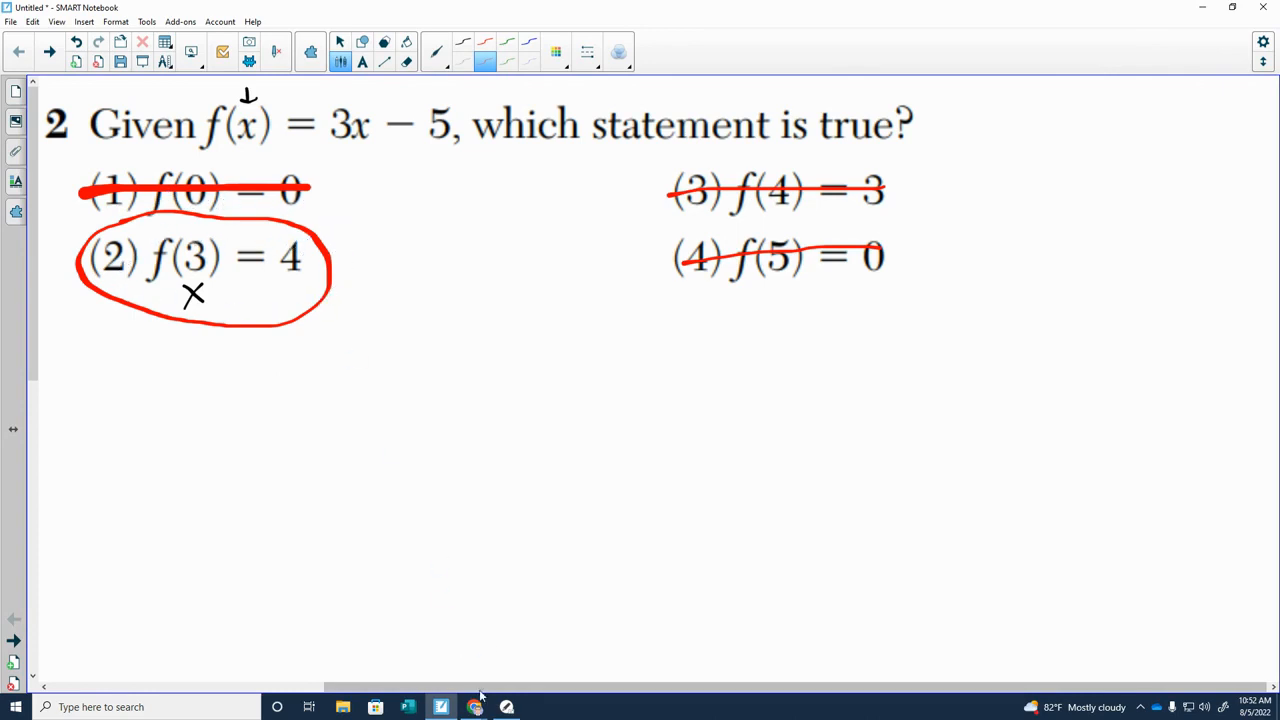
pyautogui.moveTo(477, 707)
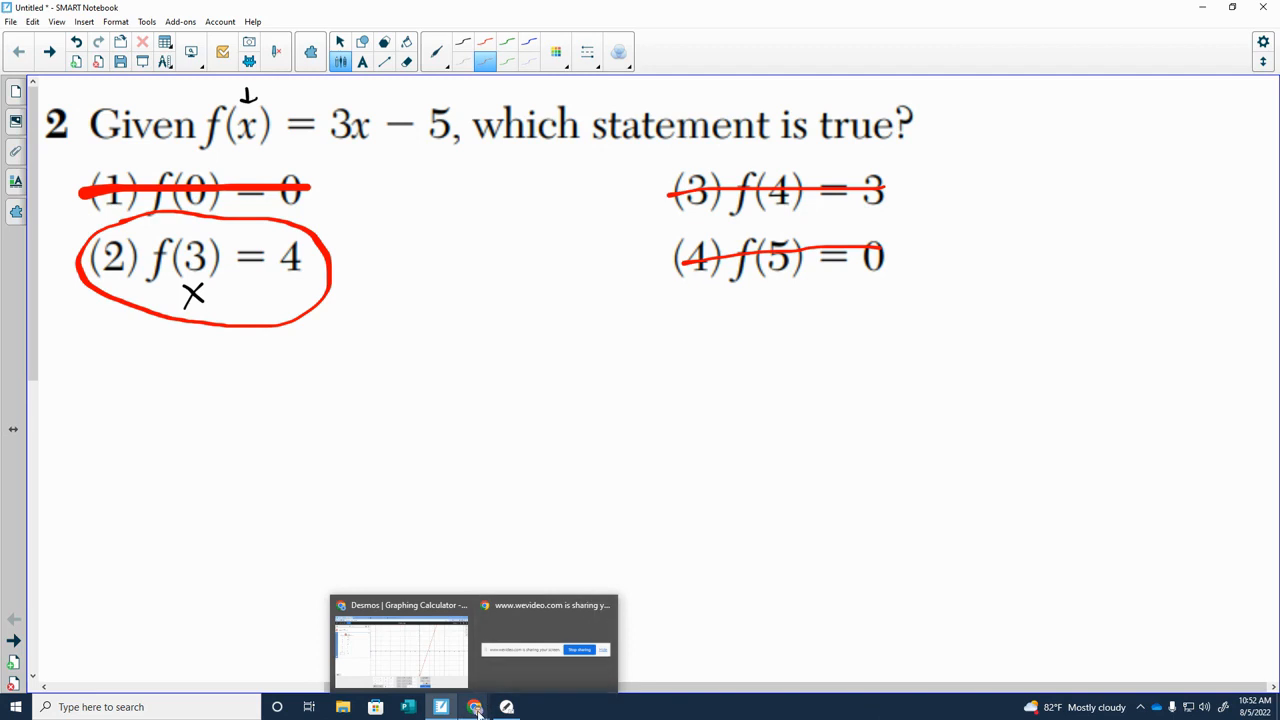
pyautogui.moveTo(533, 657)
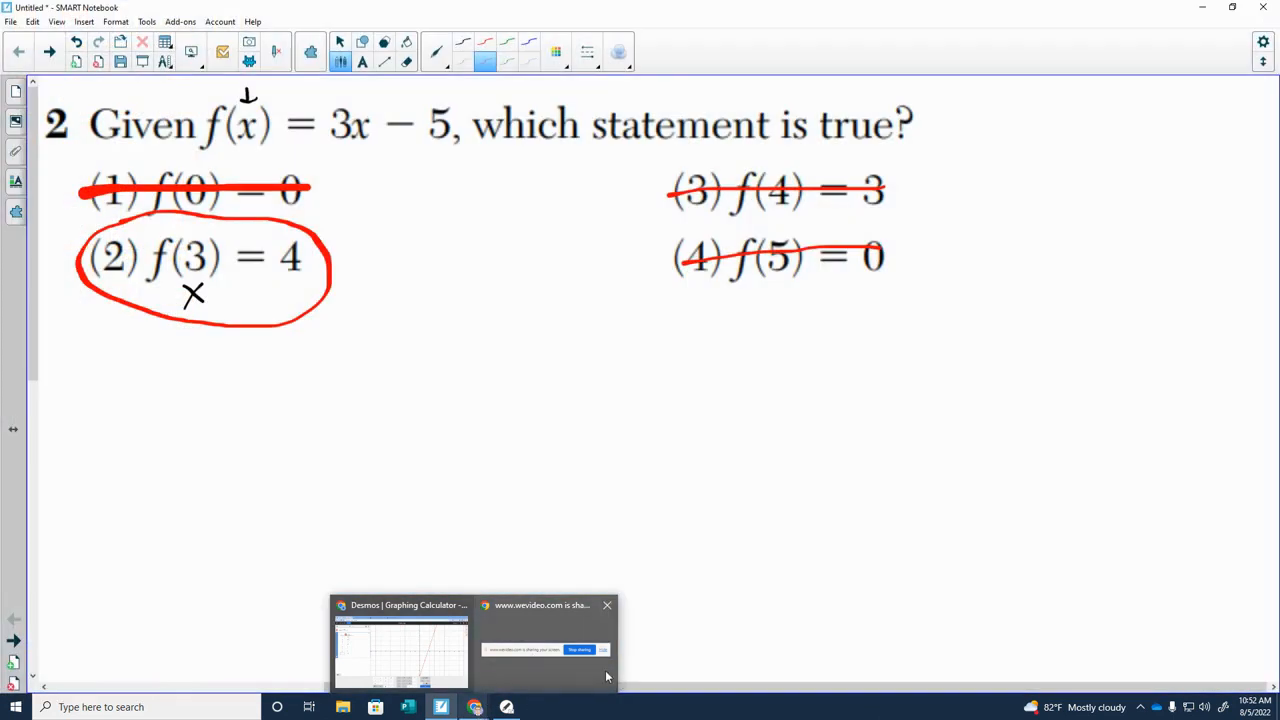
pyautogui.click(570, 660)
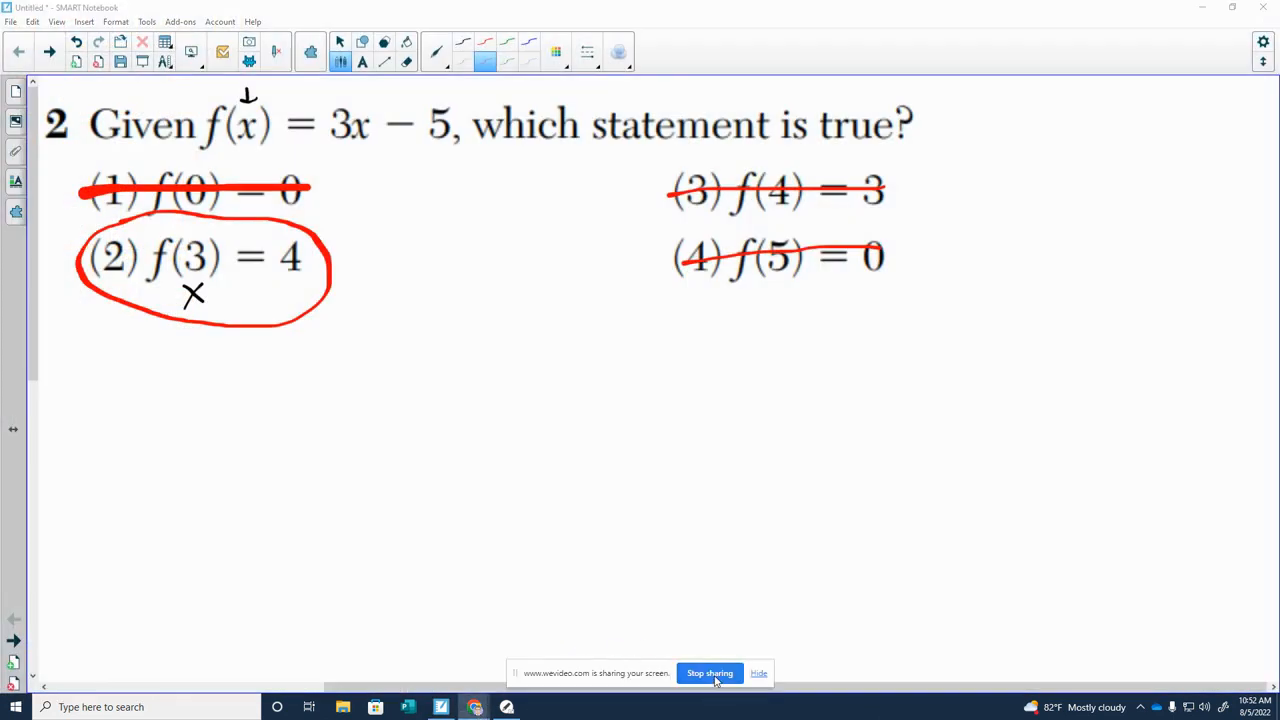